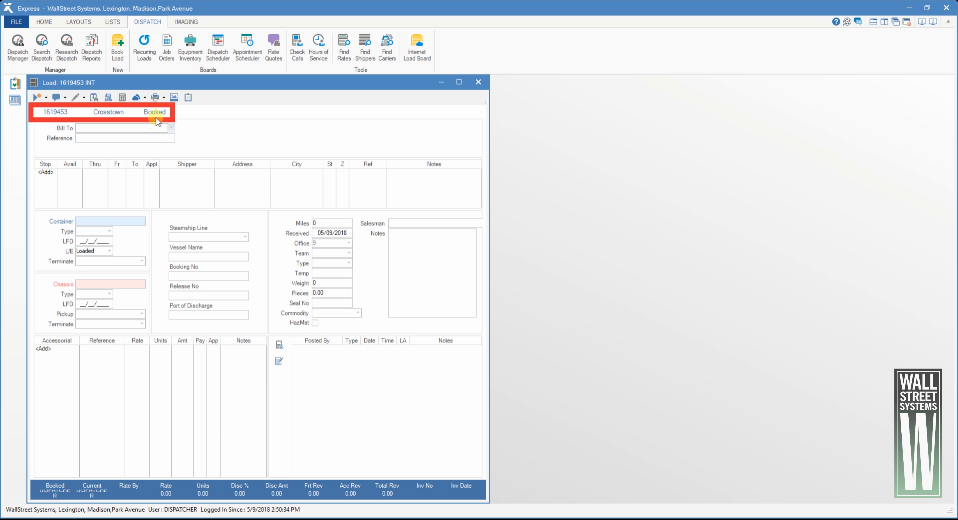
Step: Set the load's Bill To to WALL STREET SYSTEMS-1 and its reference to REF598745
{"action": "type", "text": "Wall"}
{"action": "key", "text": "Tab"}
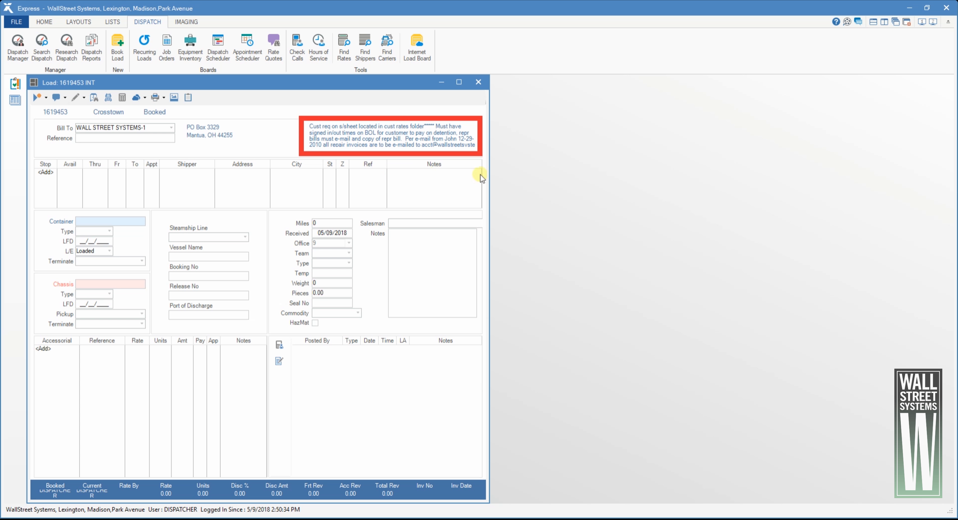
{"action": "left_click", "coordinate": [109, 141]}
{"action": "type", "text": "REF598745"}
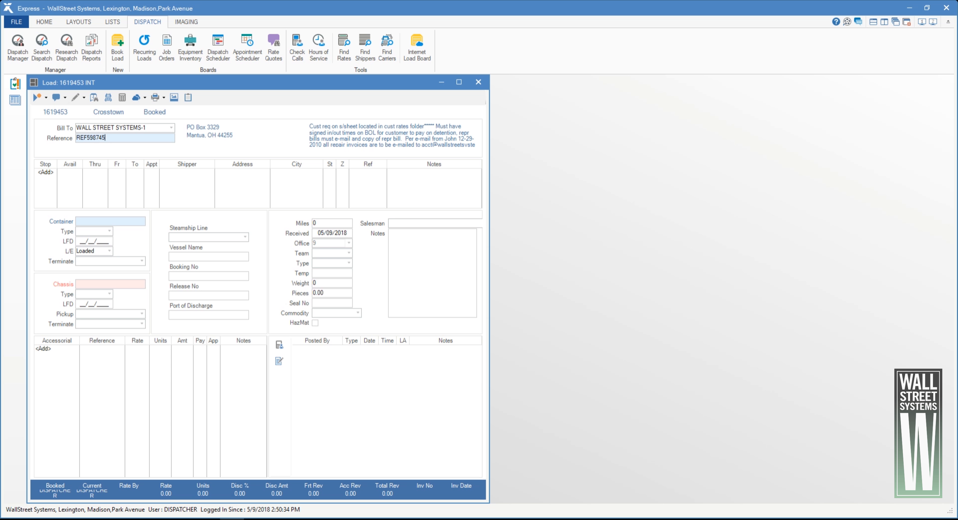
Step: Start a shipper stop for the load and choose COWAN SYSTEMS INC. in Atlanta as its company
{"action": "left_click", "coordinate": [46, 172]}
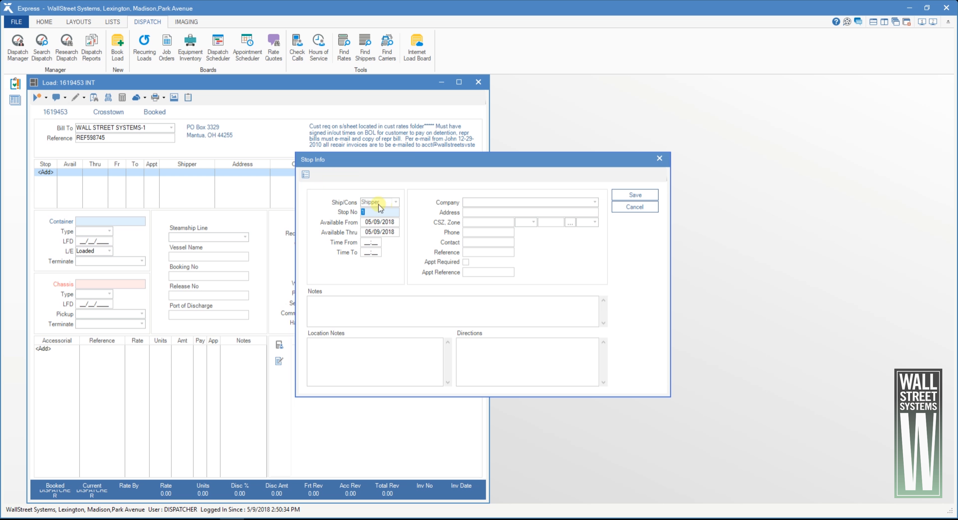
{"action": "left_click", "coordinate": [595, 201]}
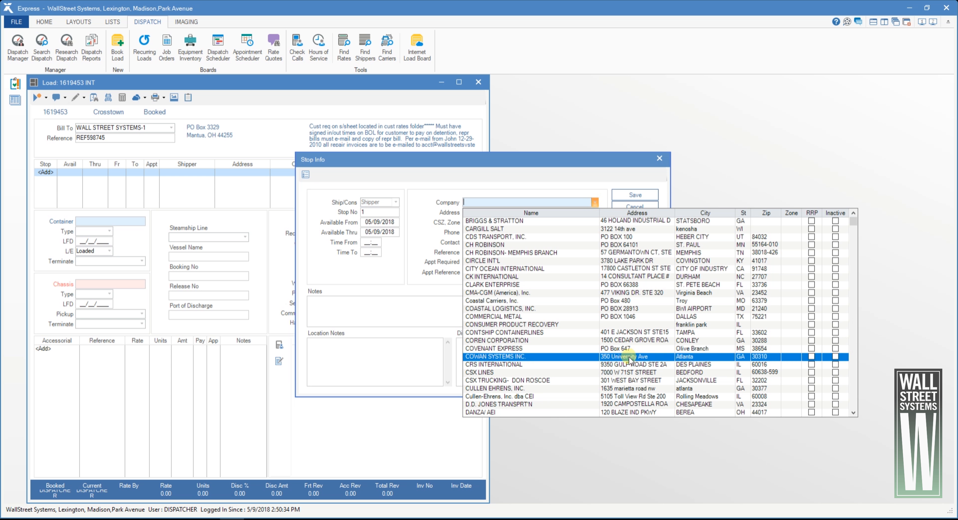
{"action": "double_click", "coordinate": [467, 200]}
{"action": "key", "text": "Insert"}
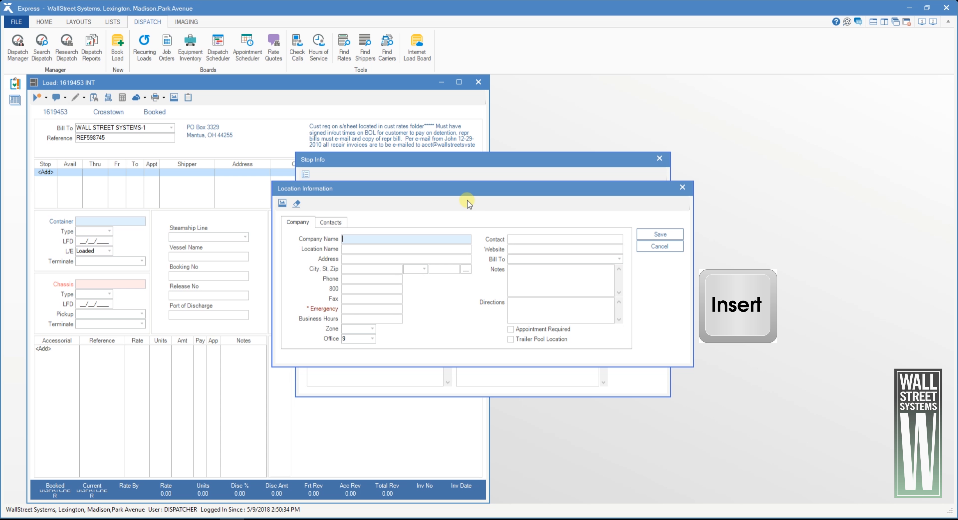
{"action": "left_click", "coordinate": [684, 187]}
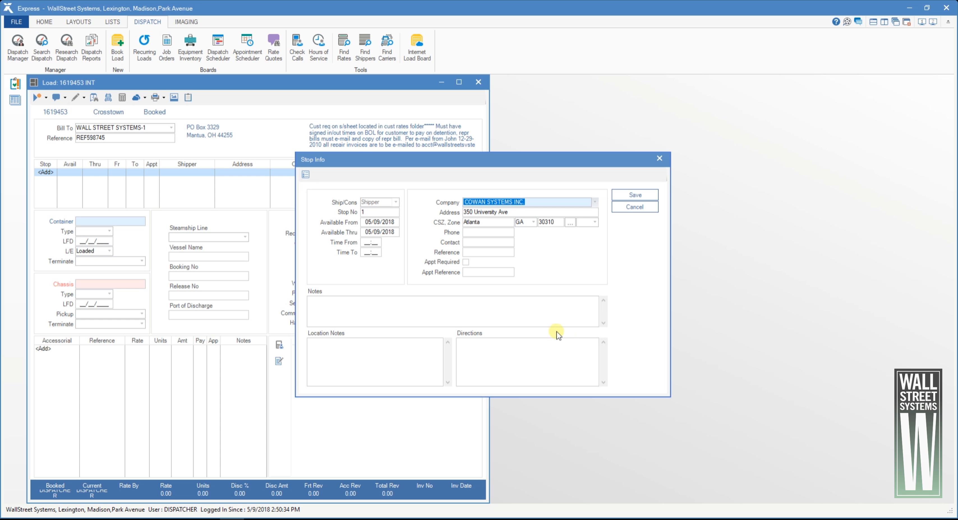
Step: Mark the shipper stop as appointment required with appointment reference 45613, and save the stop
{"action": "left_click", "coordinate": [465, 262]}
{"action": "left_click", "coordinate": [469, 273]}
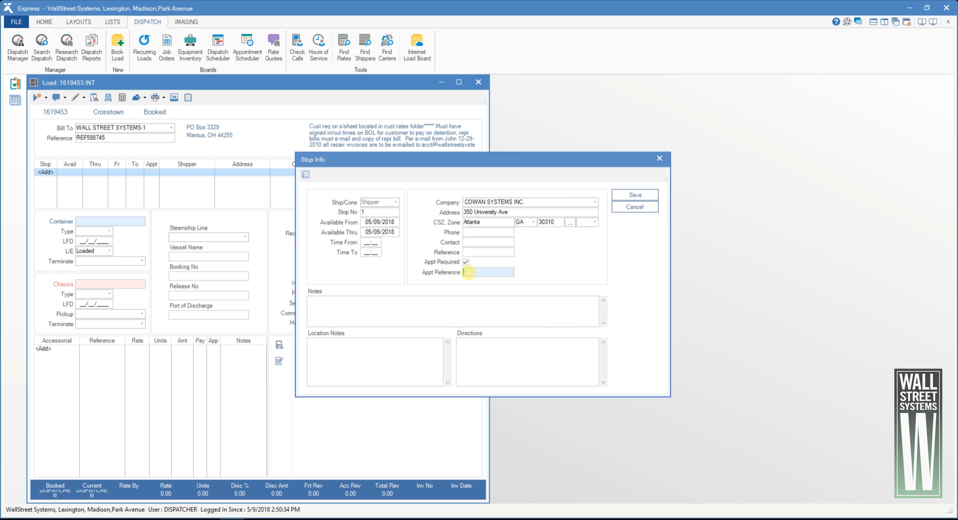
{"action": "type", "text": "45613"}
{"action": "left_click", "coordinate": [414, 309]}
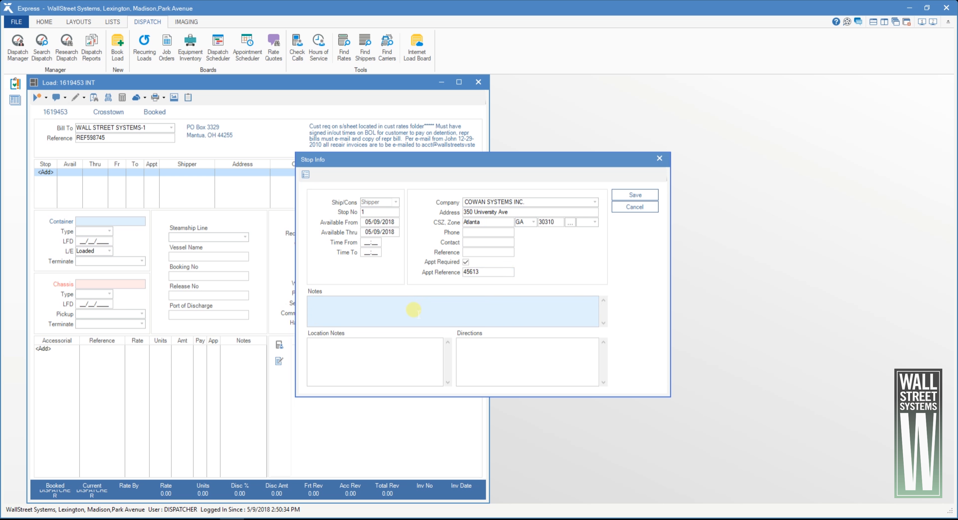
{"action": "left_click", "coordinate": [628, 197]}
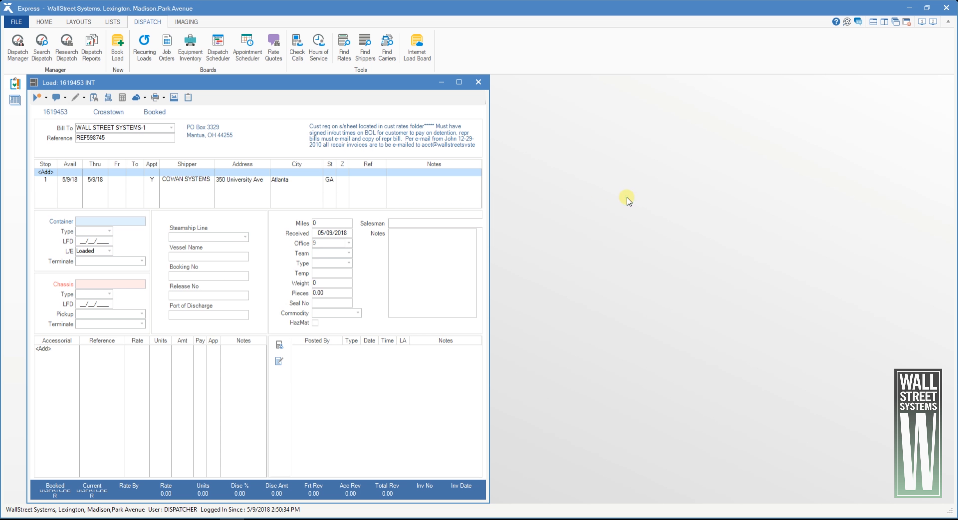
Step: Add a second stop as Consignee with CLARK ENTERPRISE in St. Pete Beach as the company, and save it
{"action": "double_click", "coordinate": [45, 172]}
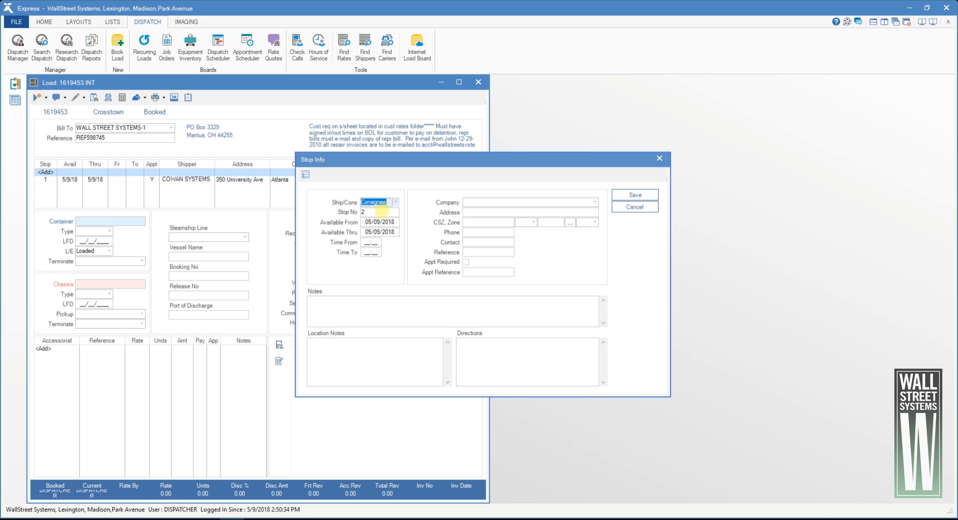
{"action": "left_click", "coordinate": [396, 203]}
{"action": "left_click", "coordinate": [396, 204]}
{"action": "left_click", "coordinate": [595, 202]}
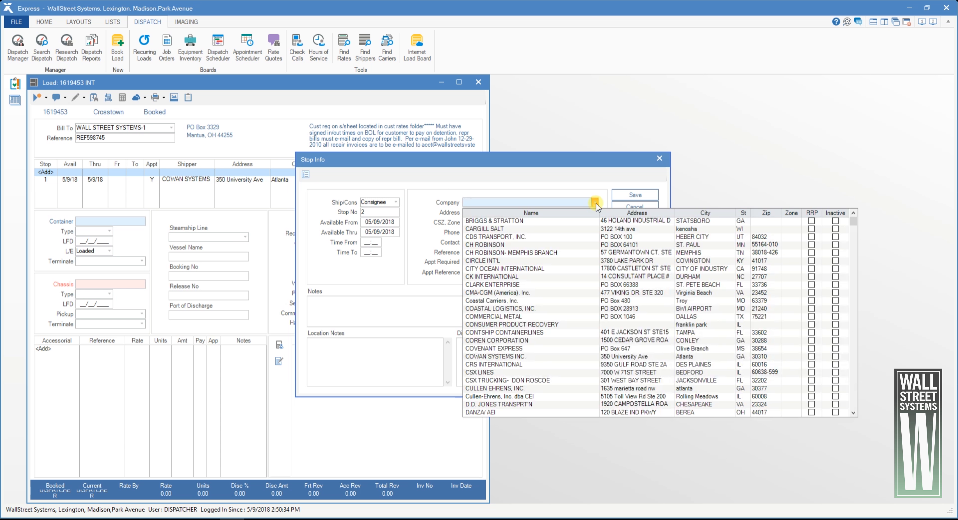
{"action": "left_click", "coordinate": [627, 285]}
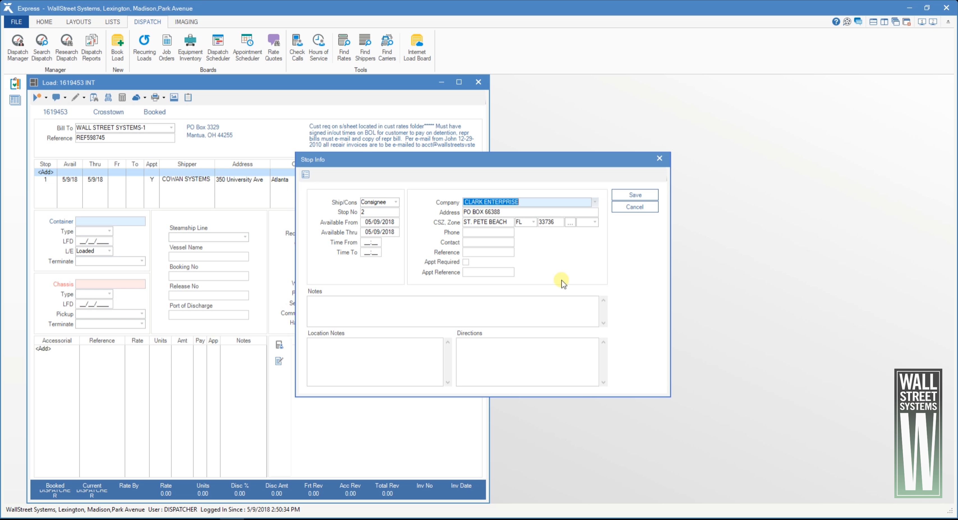
{"action": "left_click", "coordinate": [374, 243]}
{"action": "left_click", "coordinate": [375, 251]}
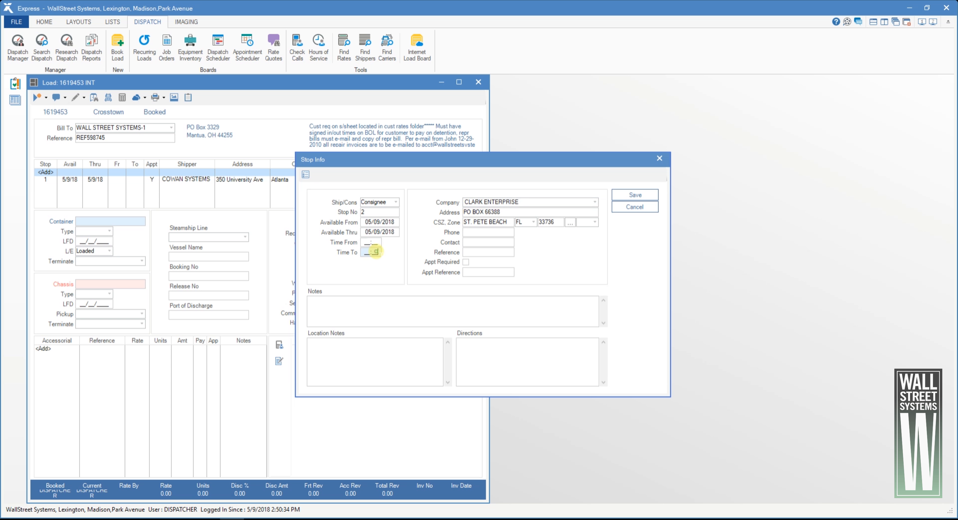
{"action": "left_click", "coordinate": [371, 306]}
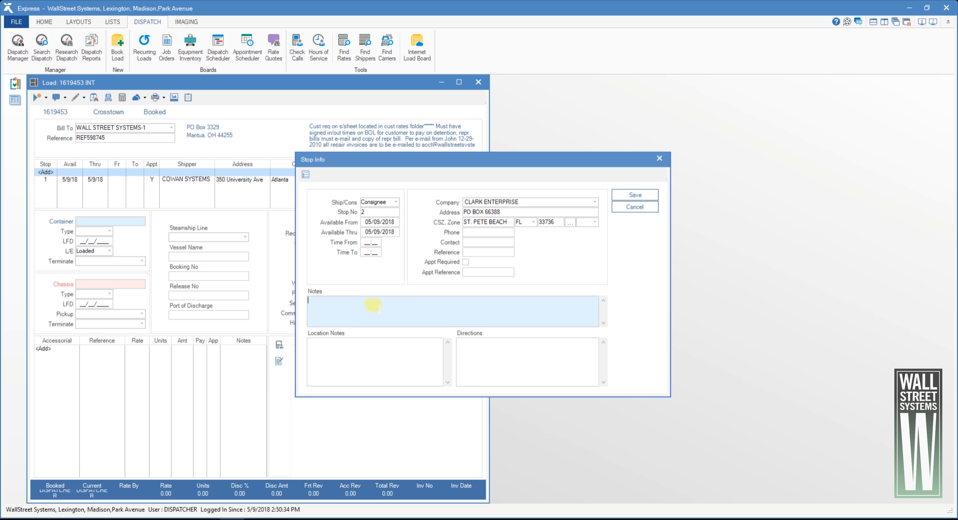
{"action": "left_click", "coordinate": [631, 194]}
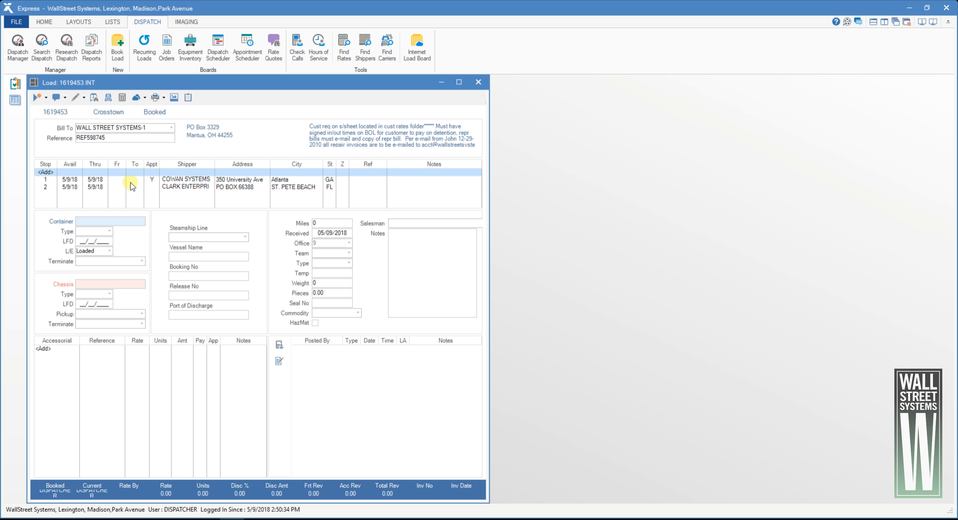
Step: Enter container CONT456789 for the load and set its type to code 85, the 53' Container
{"action": "left_click", "coordinate": [100, 179]}
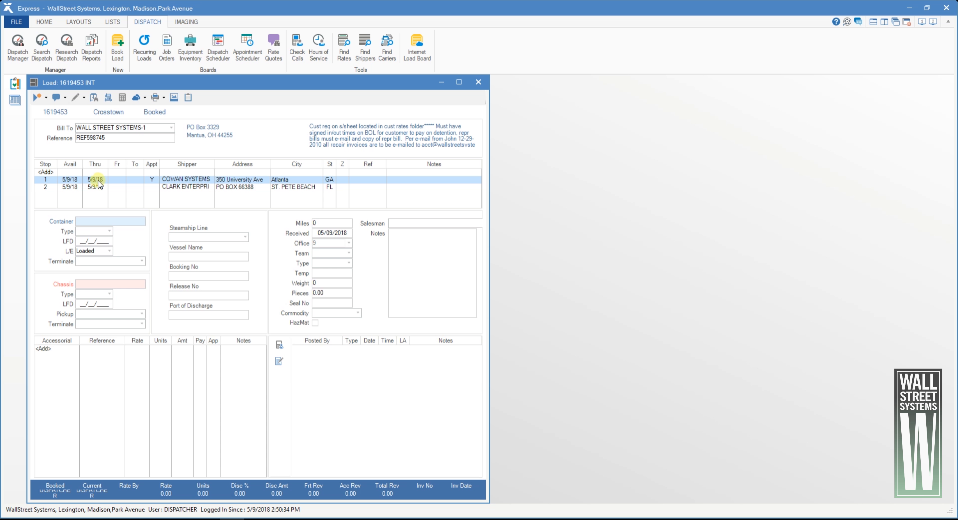
{"action": "left_click", "coordinate": [98, 188]}
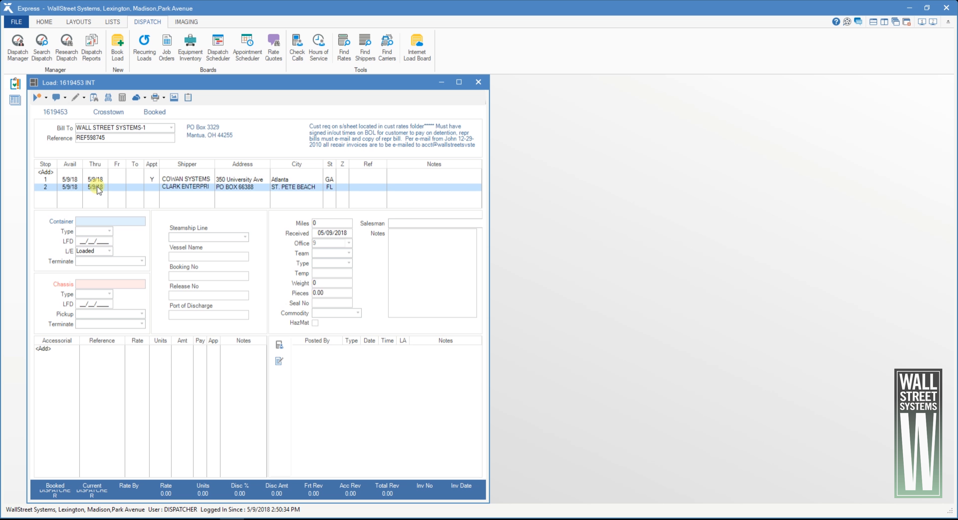
{"action": "left_click", "coordinate": [94, 221]}
{"action": "type", "text": "CONT456789"}
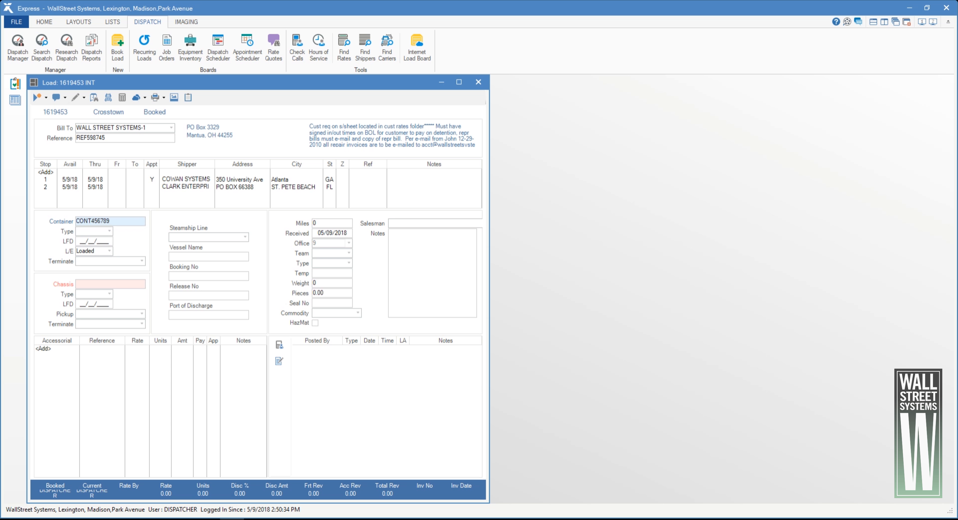
{"action": "left_click", "coordinate": [109, 232]}
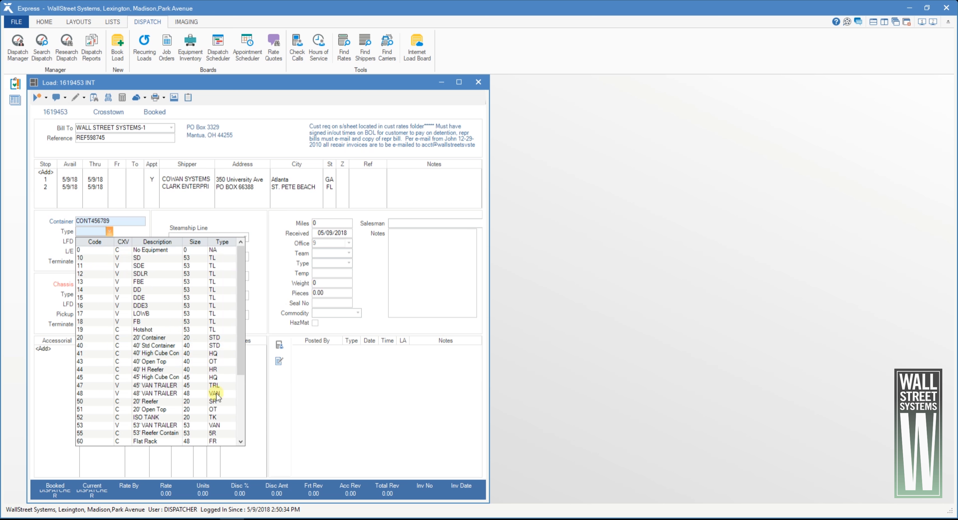
{"action": "scroll", "coordinate": [241, 428], "scroll_direction": "down", "scroll_amount": 4}
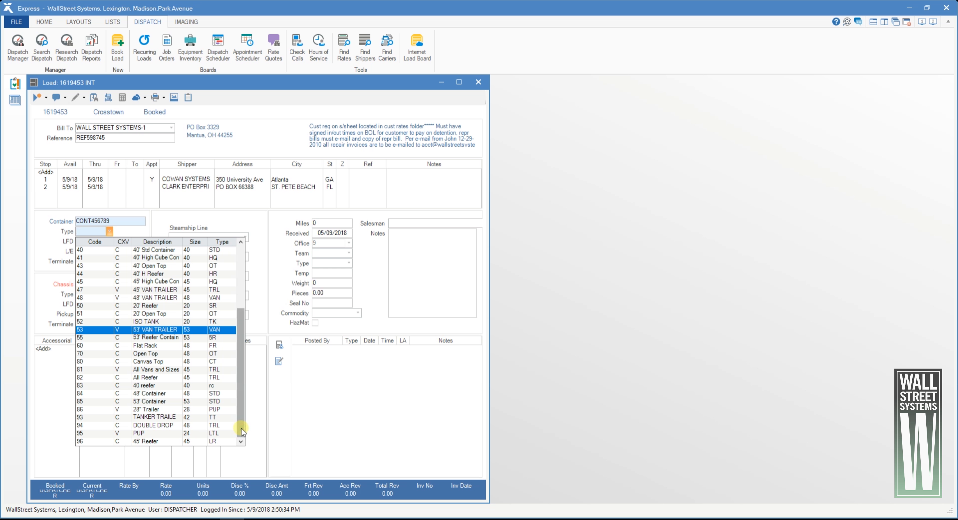
{"action": "left_click", "coordinate": [186, 401]}
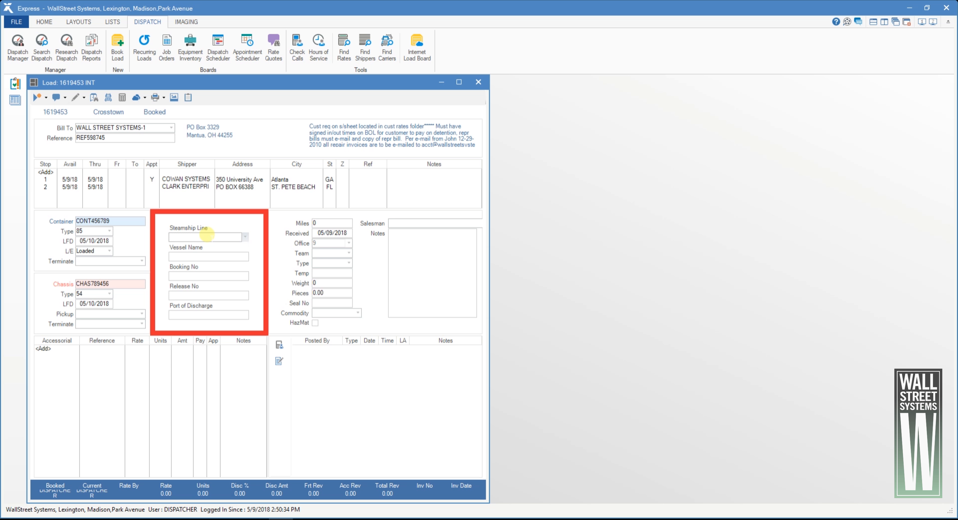
Step: Set the load's seal number to 123456, leaving the steamship and miles details unedited
{"action": "left_click", "coordinate": [214, 257]}
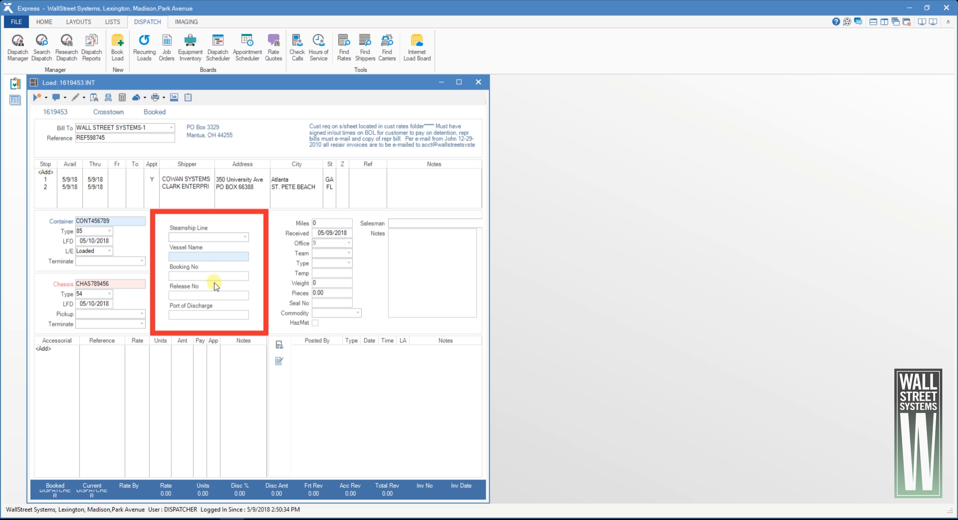
{"action": "left_click", "coordinate": [213, 294]}
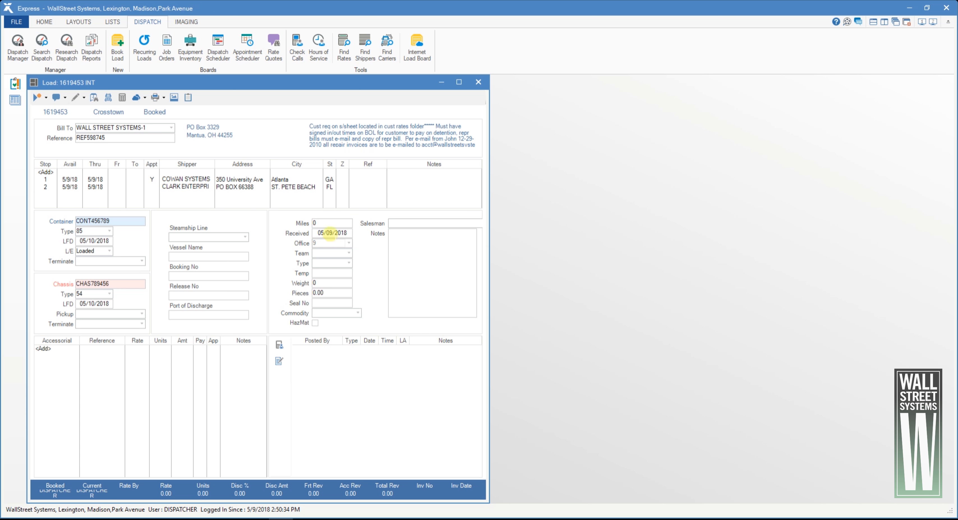
{"action": "left_click", "coordinate": [328, 223]}
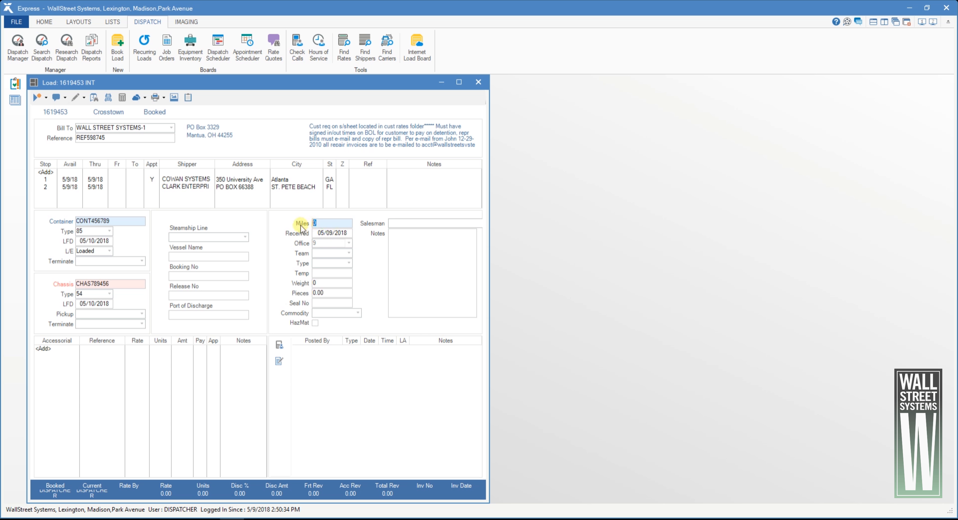
{"action": "left_click", "coordinate": [331, 312]}
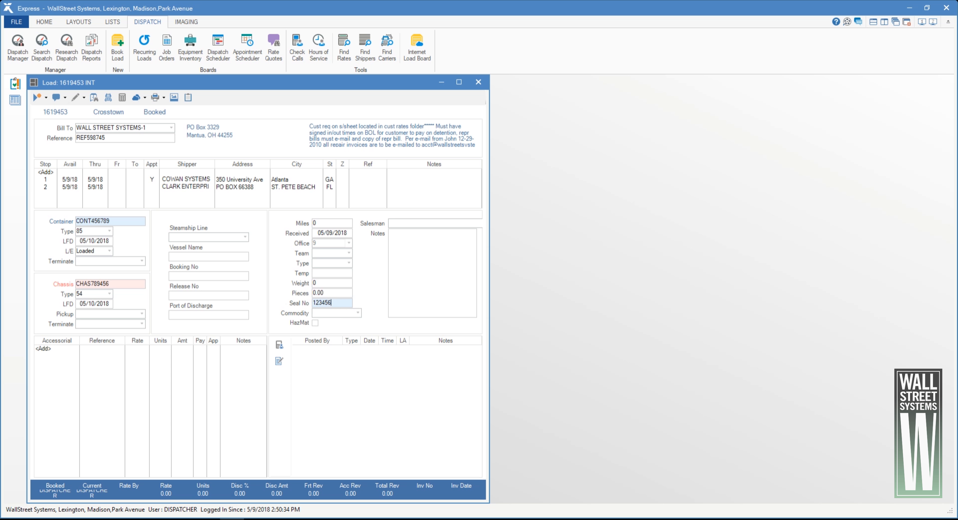
Step: Try to set the load's commodity to FREIGHT ALL KINDS
{"action": "left_click", "coordinate": [358, 313]}
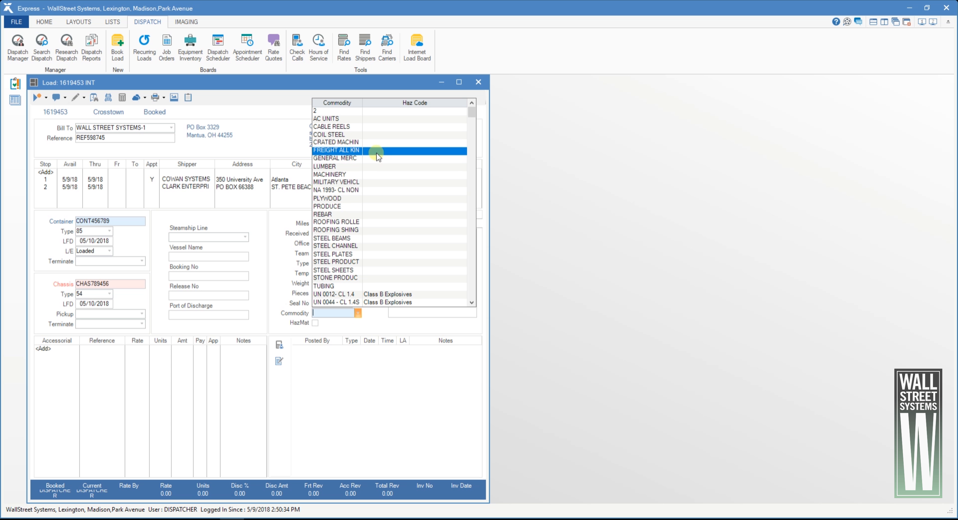
{"action": "left_click", "coordinate": [376, 151]}
{"action": "left_click", "coordinate": [358, 312]}
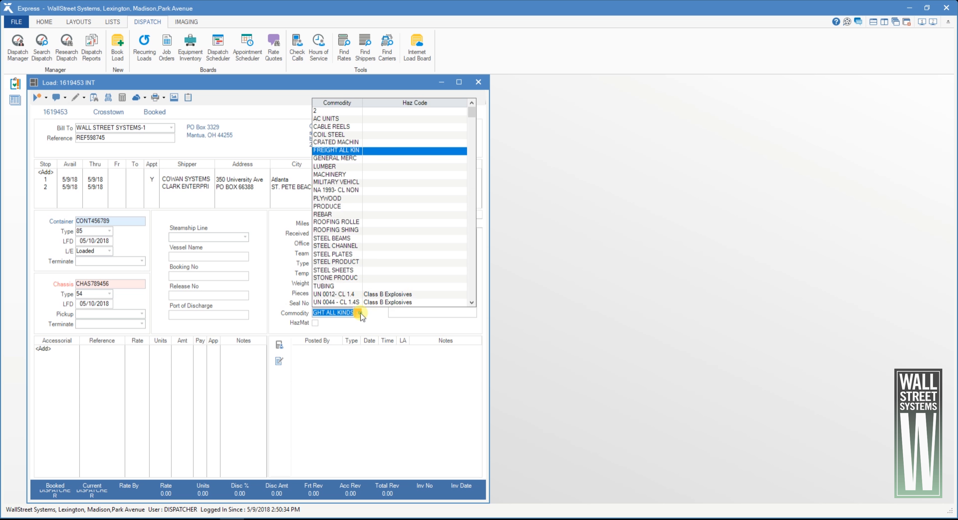
{"action": "left_click", "coordinate": [360, 312]}
{"action": "left_click", "coordinate": [415, 252]}
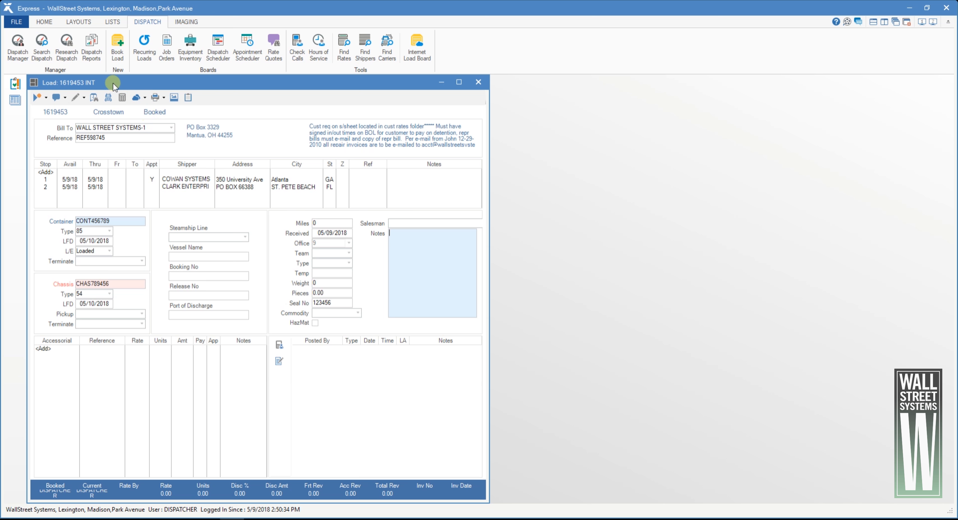
Step: Rate the load manually with a Flat rate of 450.00 and save the rate
{"action": "left_click", "coordinate": [122, 98]}
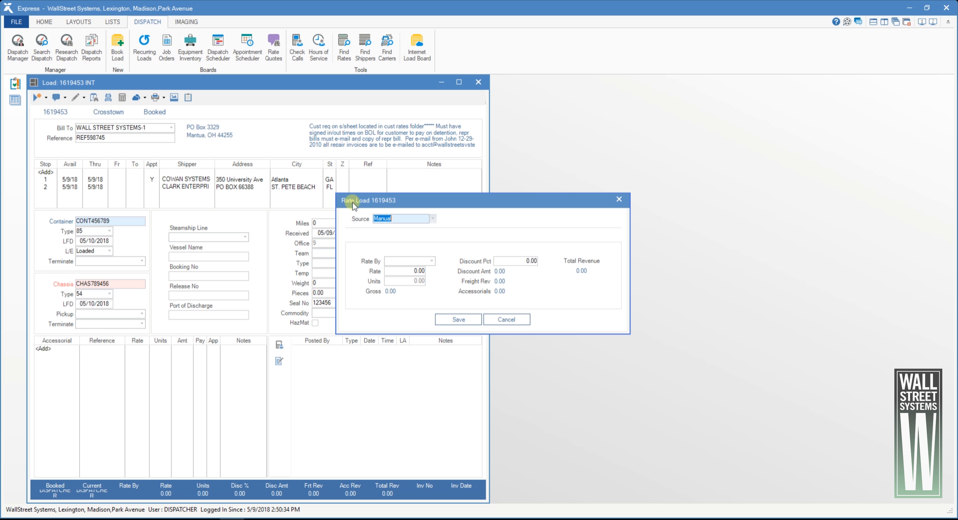
{"action": "left_click", "coordinate": [434, 218]}
{"action": "left_click", "coordinate": [432, 218]}
{"action": "left_click", "coordinate": [431, 261]}
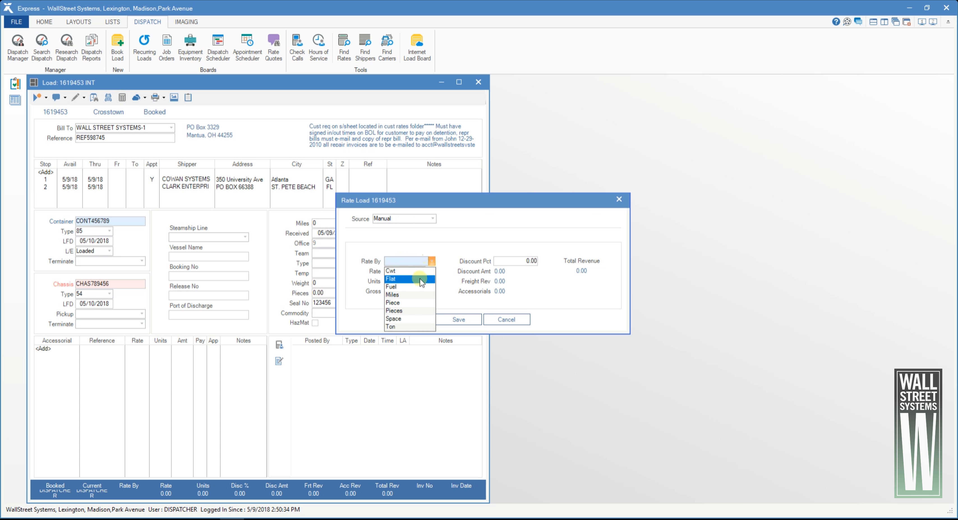
{"action": "left_click", "coordinate": [421, 280]}
{"action": "left_click", "coordinate": [411, 271]}
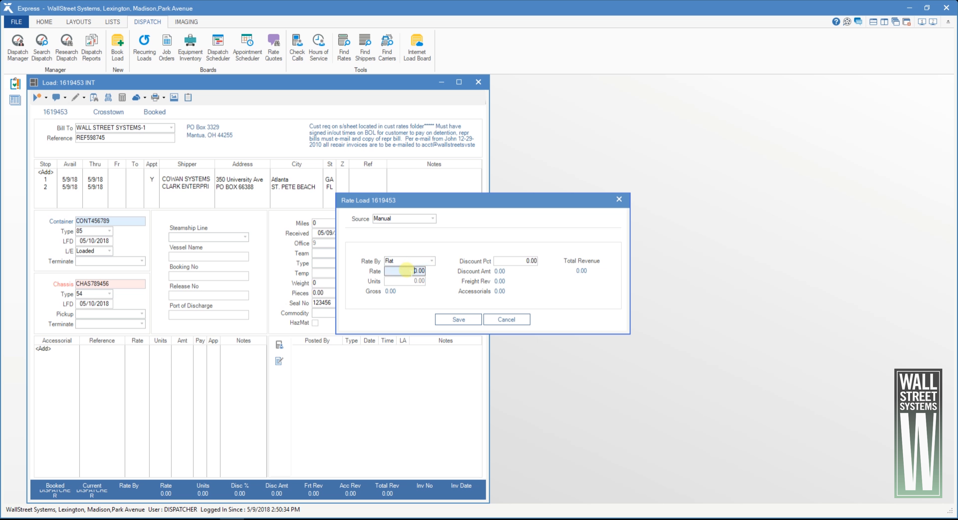
{"action": "type", "text": "450"}
{"action": "key", "text": "Tab"}
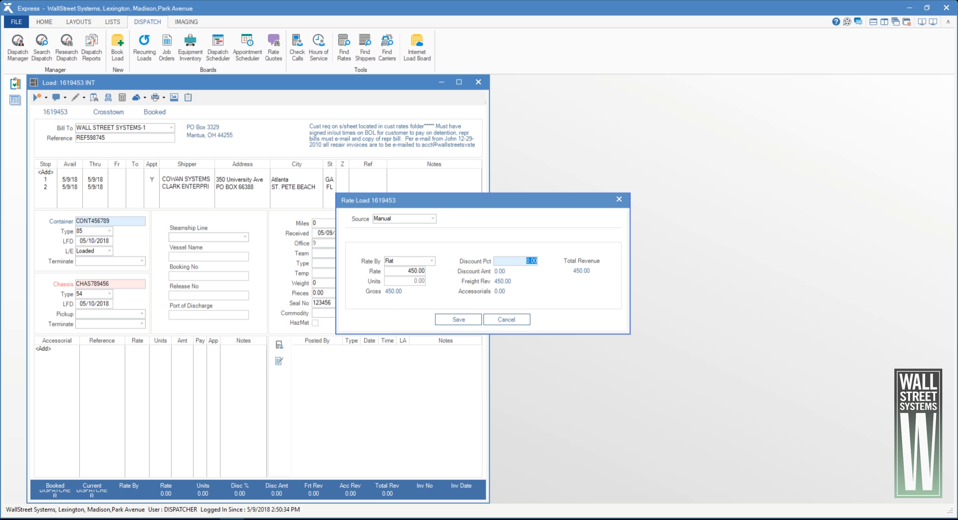
{"action": "left_click", "coordinate": [459, 319]}
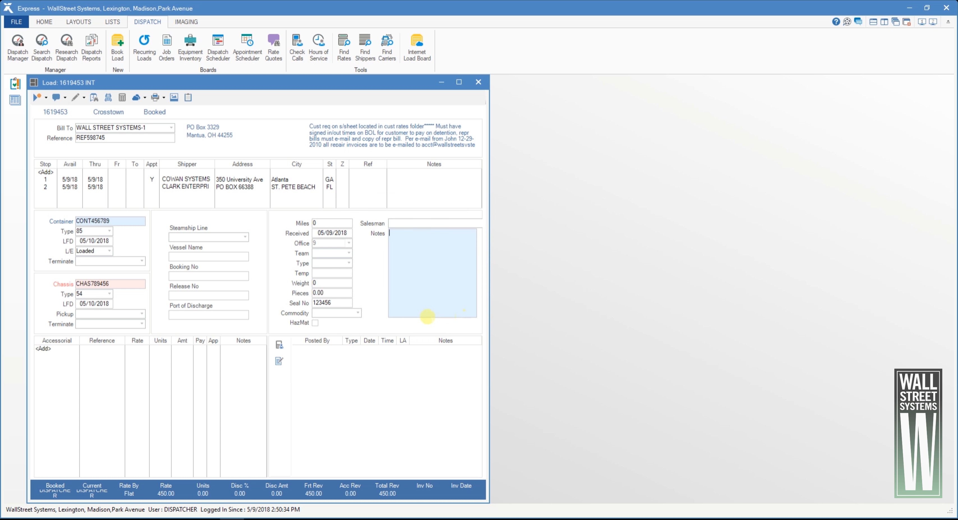
Step: Add an accessorial charge to the load using matrix 9 and the Fuel Surcharge accessorial
{"action": "double_click", "coordinate": [44, 349]}
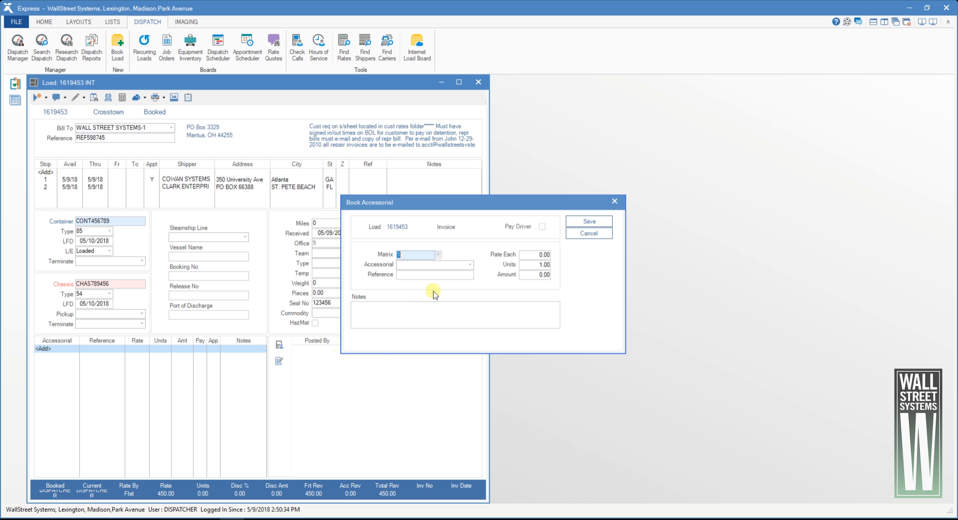
{"action": "left_click", "coordinate": [439, 254]}
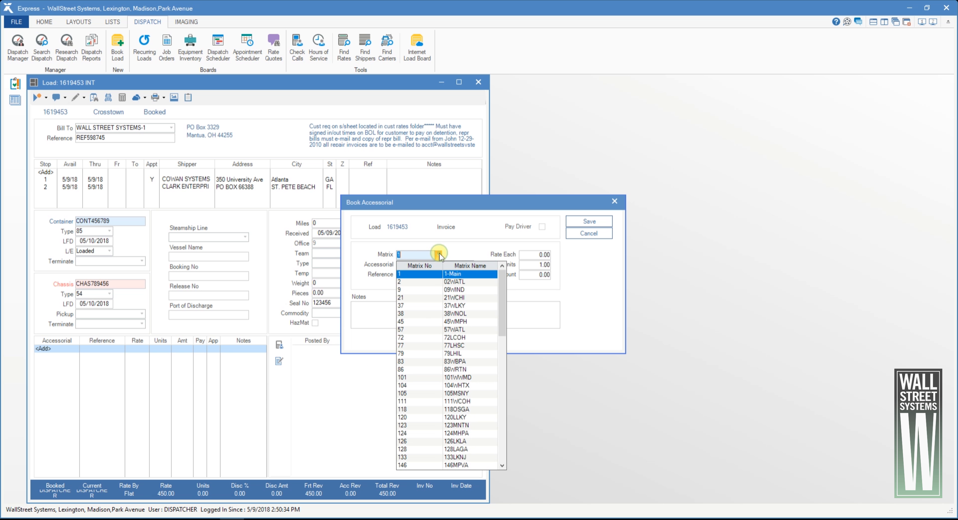
{"action": "left_click", "coordinate": [430, 290]}
{"action": "left_click", "coordinate": [470, 265]}
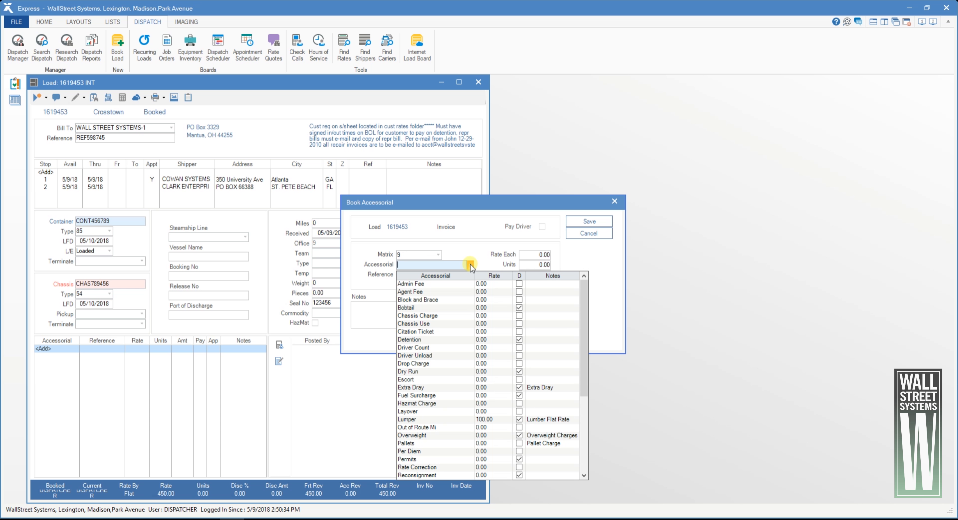
{"action": "left_click", "coordinate": [452, 394]}
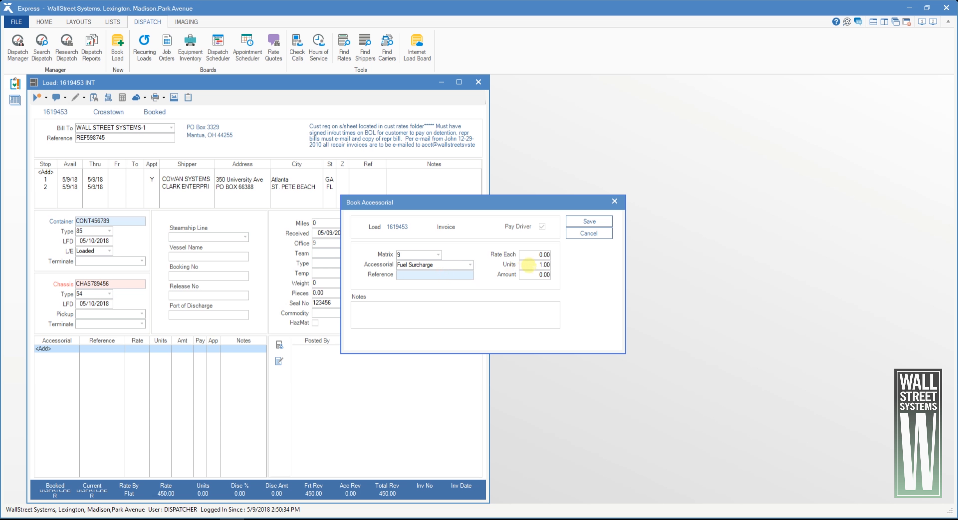
Step: Set the fuel surcharge to a rate of 0.20 each with 450 units and save the charge
{"action": "left_click", "coordinate": [533, 255]}
{"action": "type", "text": "0.20"}
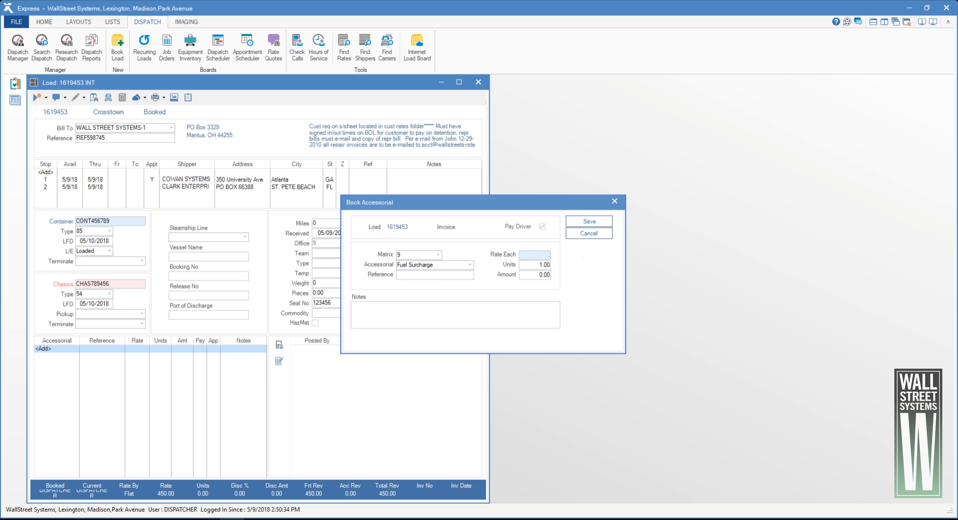
{"action": "key", "text": "Tab"}
{"action": "type", "text": "450"}
{"action": "key", "text": "Tab"}
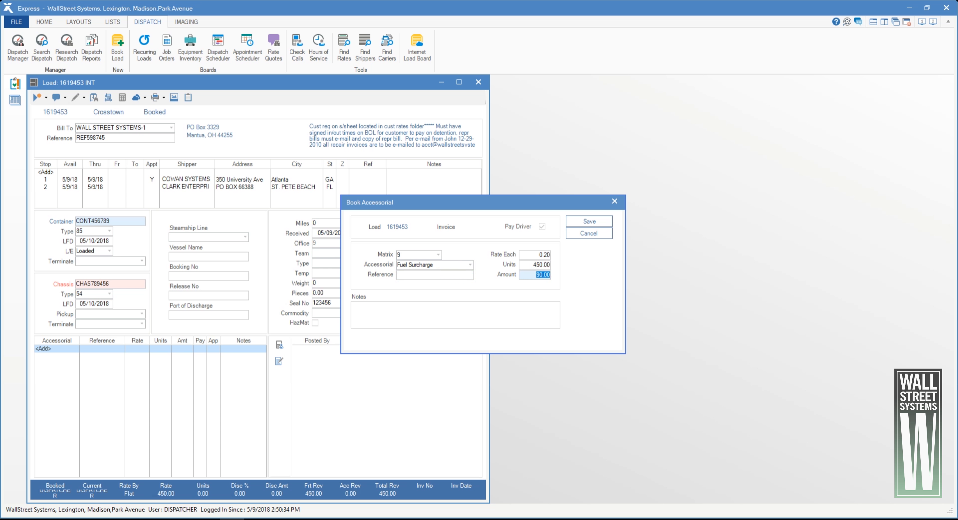
{"action": "left_click", "coordinate": [601, 221]}
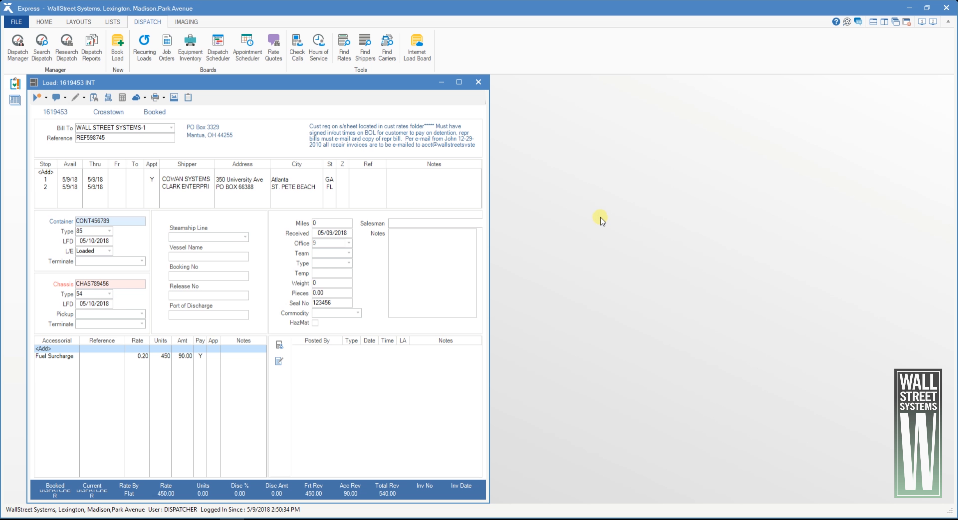
Step: Close the load and reopen the crosstown load with container CONT456789 from Intermodal Available in the Dispatch Manager
{"action": "left_click", "coordinate": [479, 82]}
{"action": "left_click", "coordinate": [483, 87]}
{"action": "left_click", "coordinate": [22, 50]}
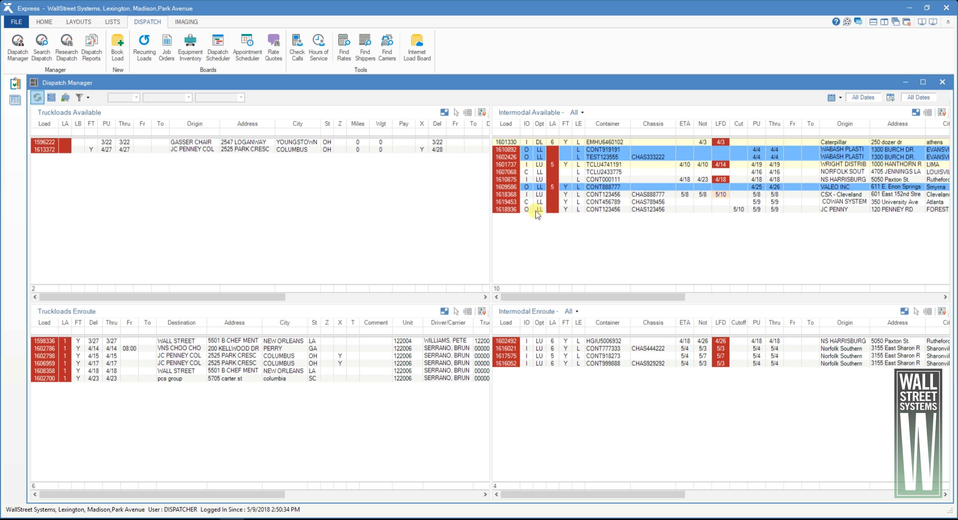
{"action": "left_click", "coordinate": [531, 202]}
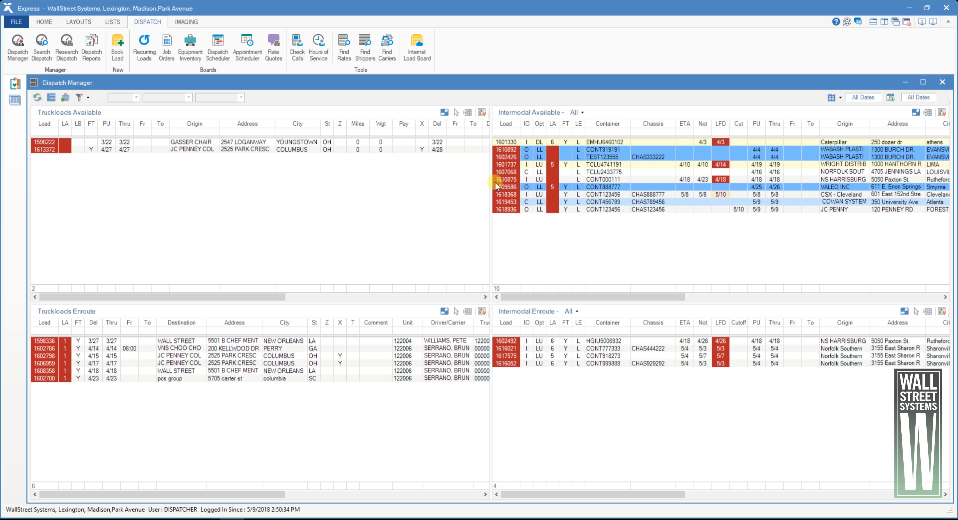
{"action": "double_click", "coordinate": [526, 202]}
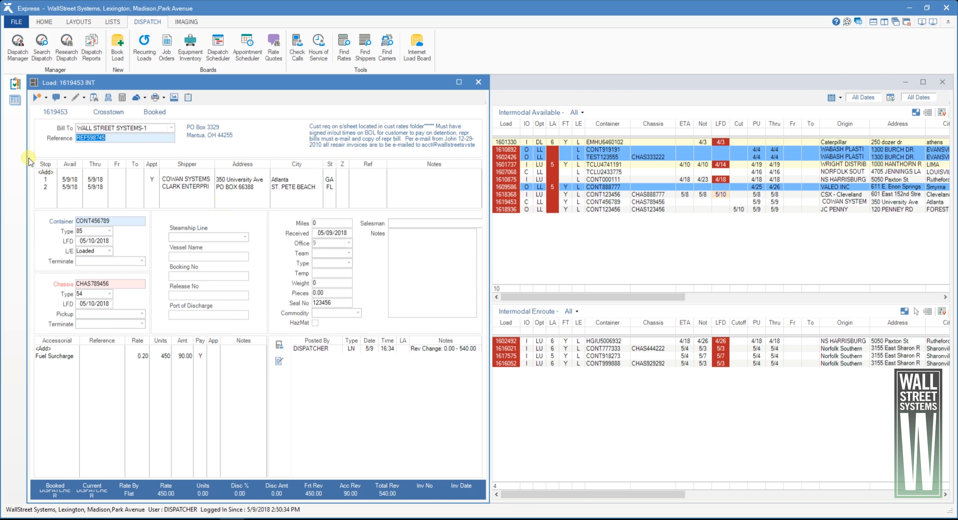
Step: Open the Duplicate Load options and review the copy count, reference number, freight tracking and image settings
{"action": "left_click", "coordinate": [37, 100]}
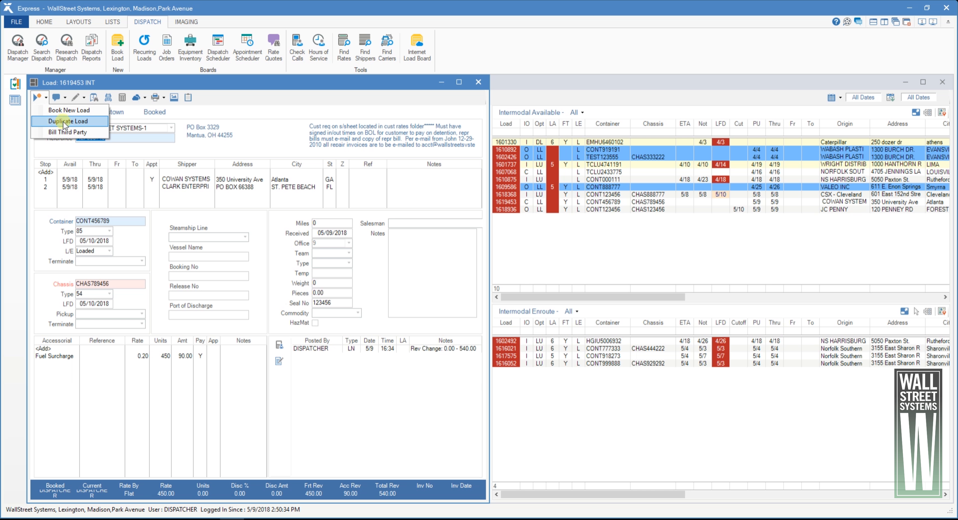
{"action": "left_click", "coordinate": [64, 122]}
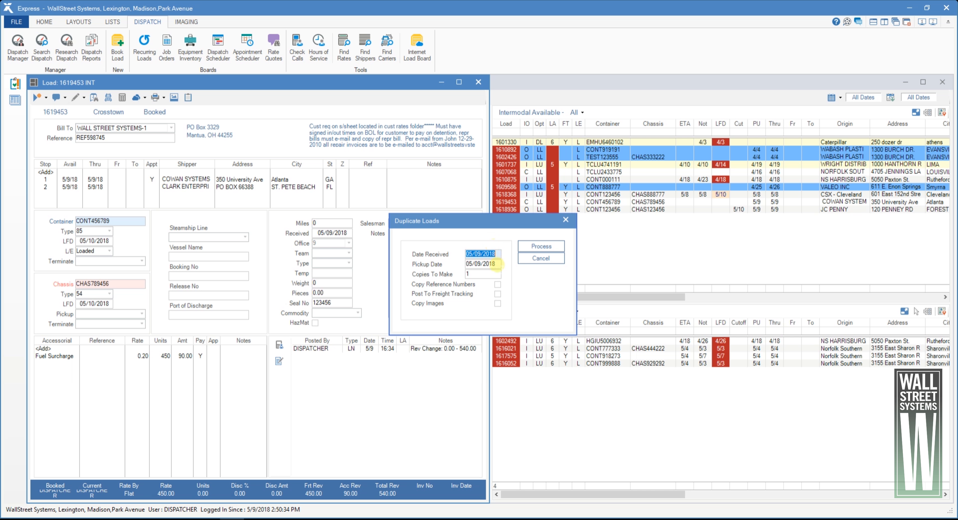
{"action": "left_click", "coordinate": [490, 274]}
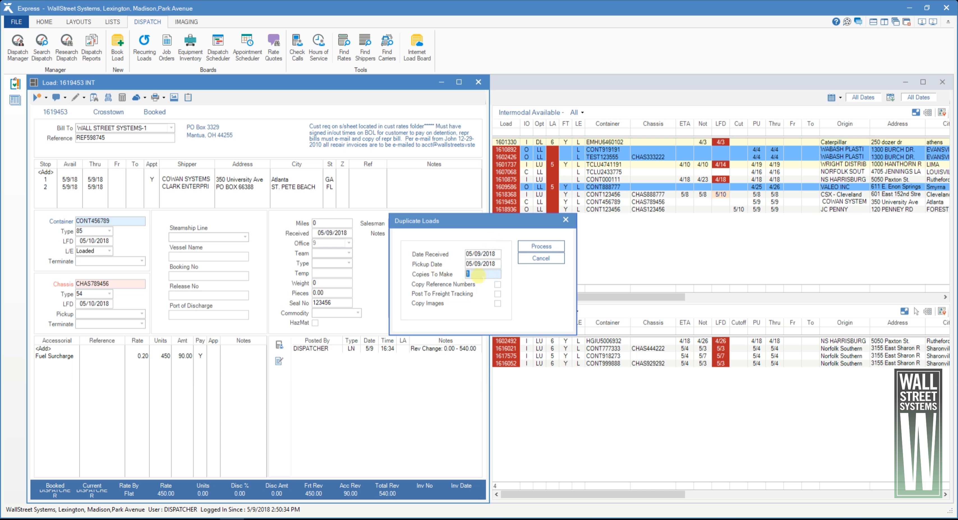
{"action": "left_click", "coordinate": [497, 285]}
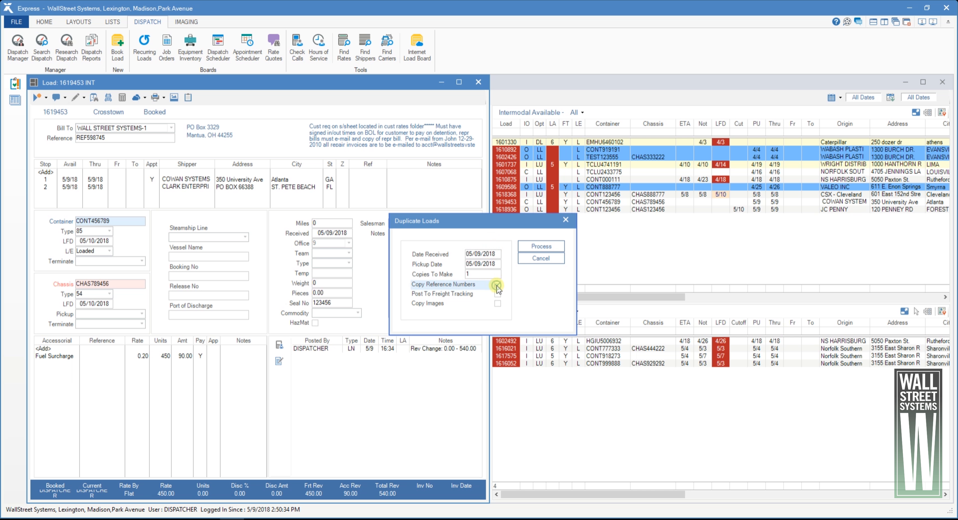
{"action": "left_click", "coordinate": [498, 294]}
{"action": "left_click", "coordinate": [498, 304]}
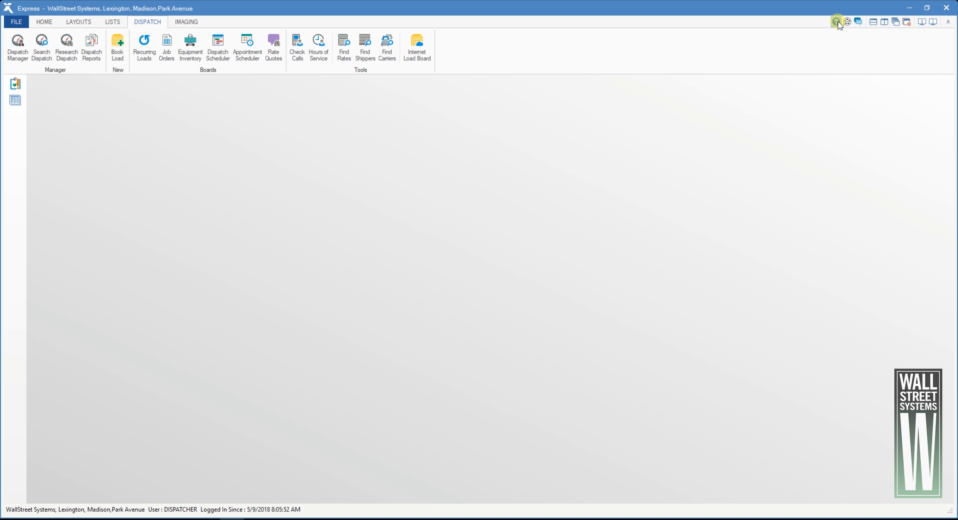
Step: Open the Express TMS Help Library
{"action": "key", "text": "F1"}
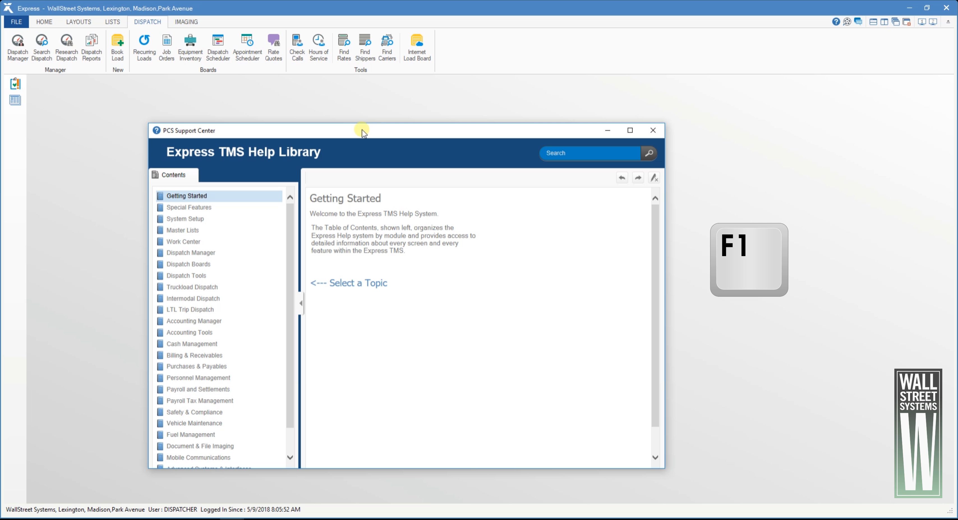